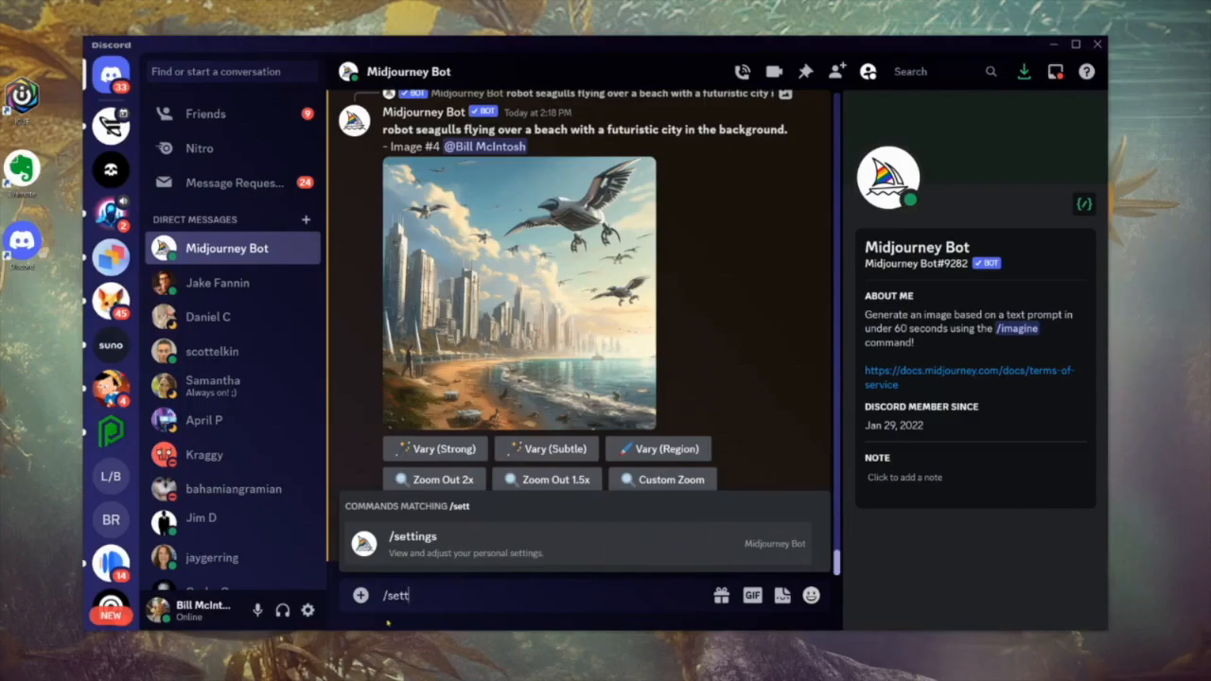
# Run the /settings command for the Midjourney Bot and make sure Remix mode is enabled.
pyautogui.click(413, 543)
pyautogui.press('Return')
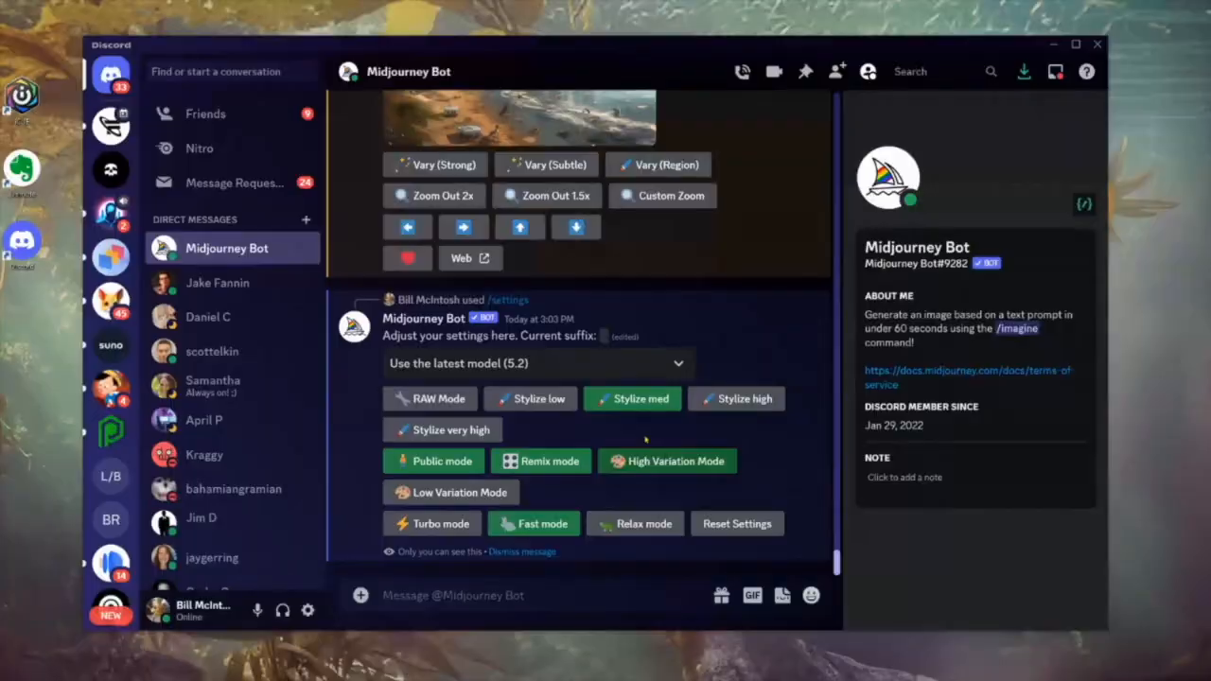
pyautogui.click(547, 472)
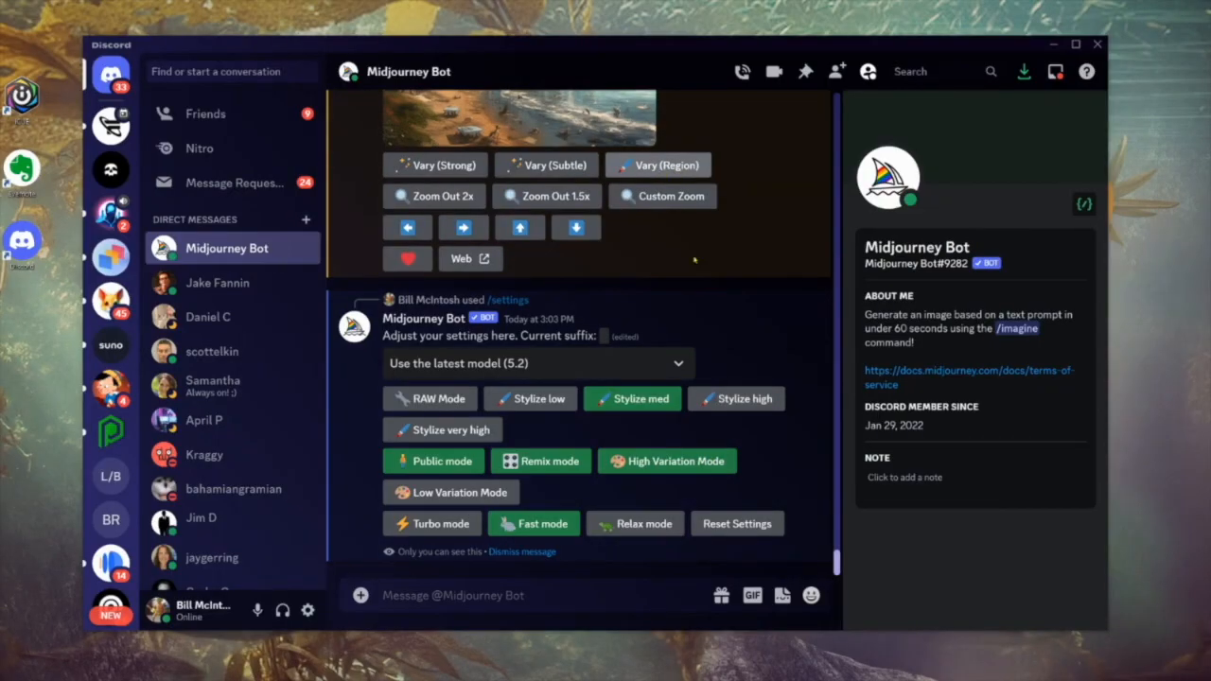
# Open Vary (Region) on the robot seagulls image, try a rectangular selection over the central skyline, and undo that selection.
pyautogui.scroll(2, 802, 356)
pyautogui.scroll(4, 802, 356)
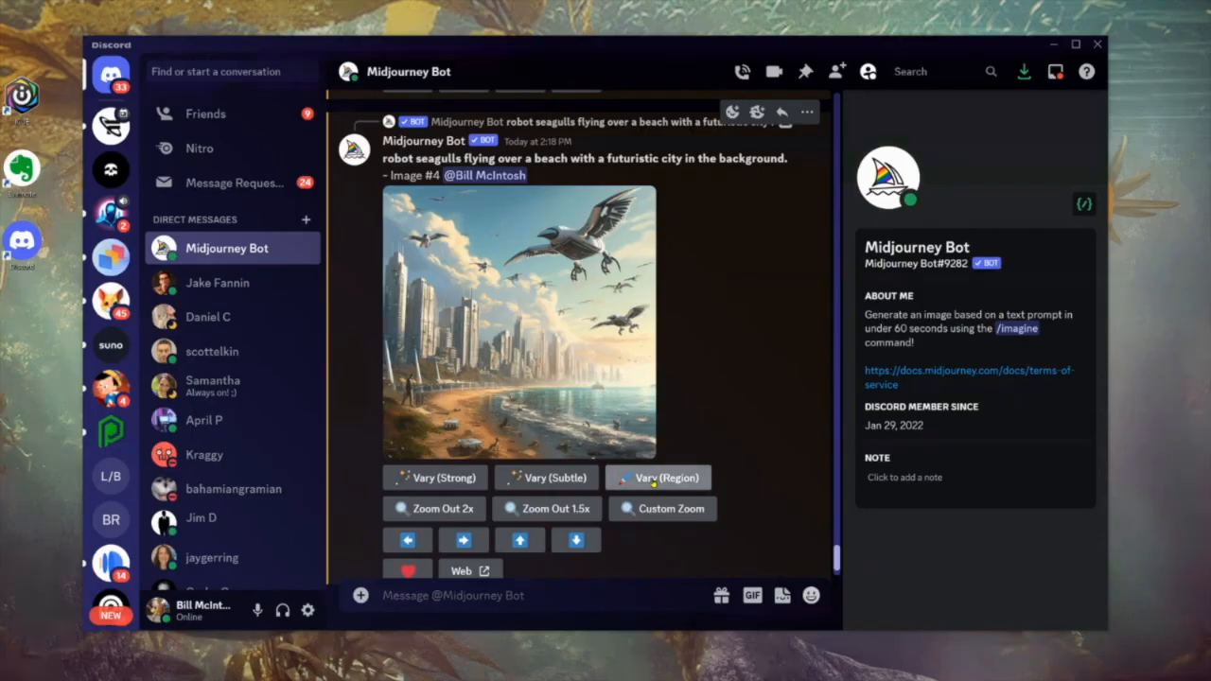
pyautogui.click(654, 478)
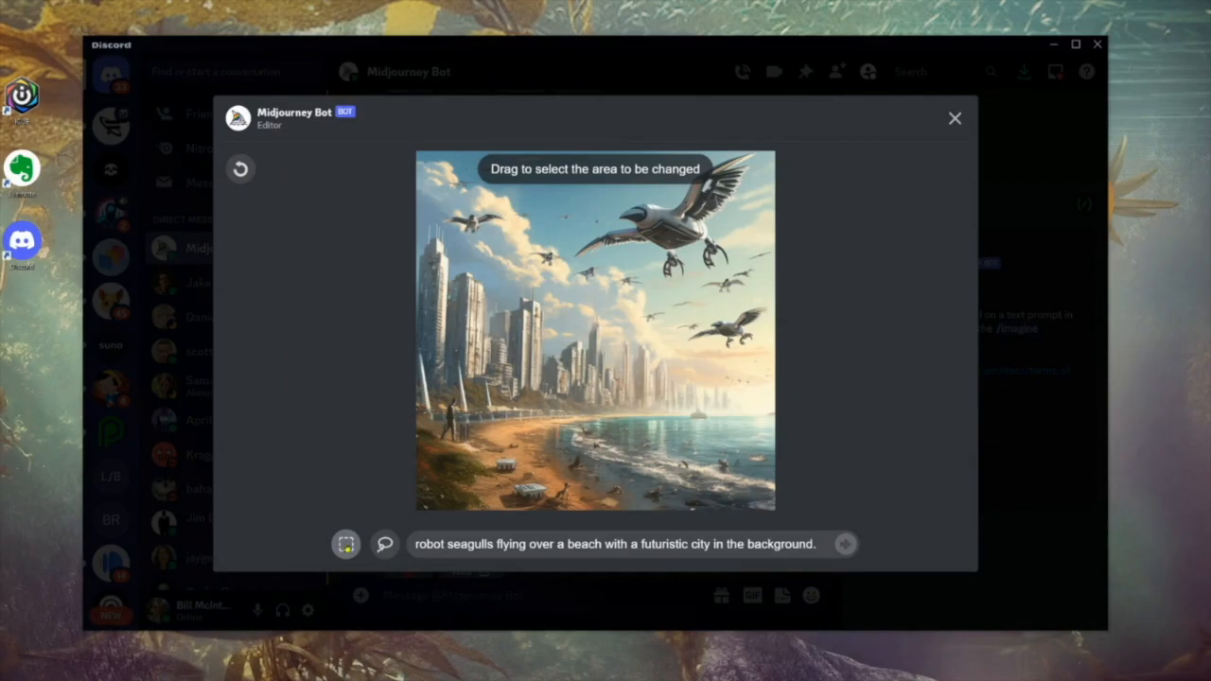
pyautogui.moveTo(511, 257); pyautogui.dragTo(704, 414)
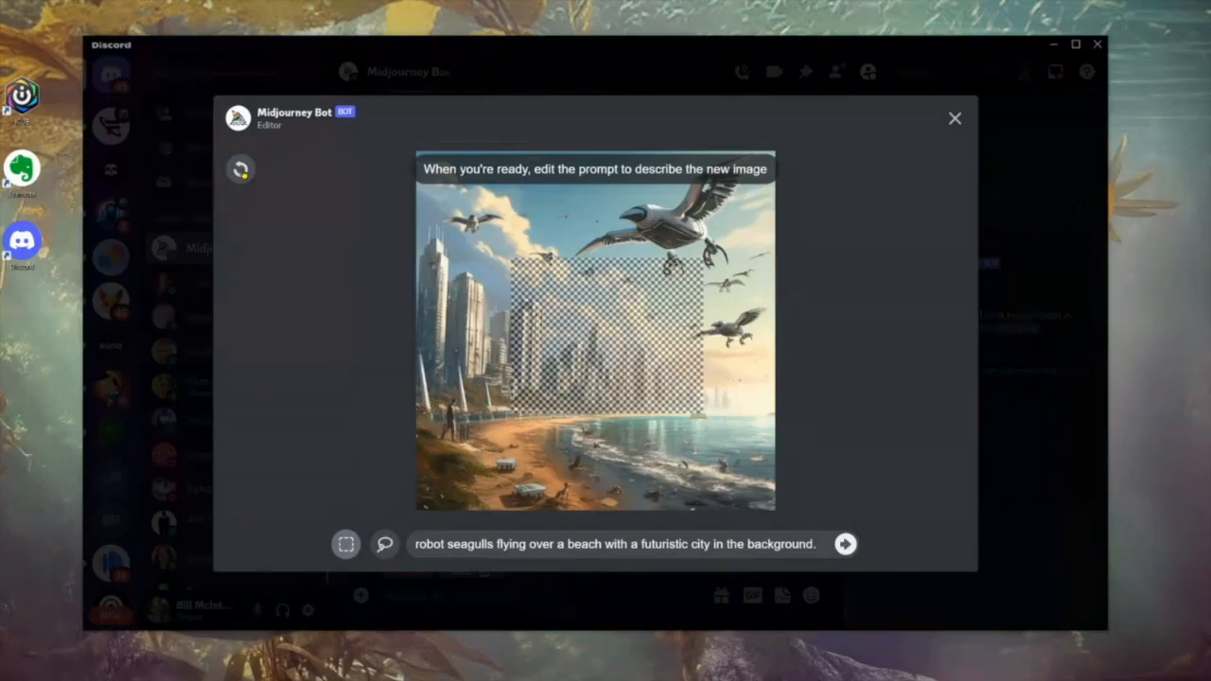
pyautogui.click(164, 133)
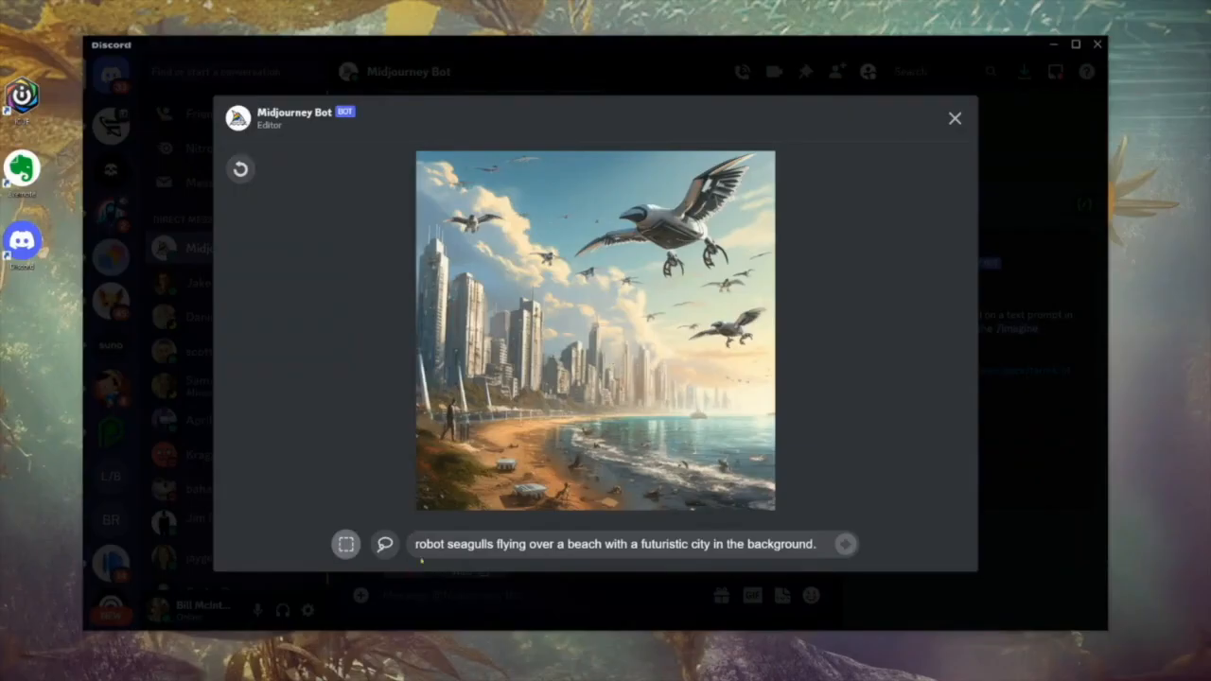
# Lasso the beach and lower buildings at the image's lower left and submit the prompt "colorful tent with children running around".
pyautogui.click(386, 545)
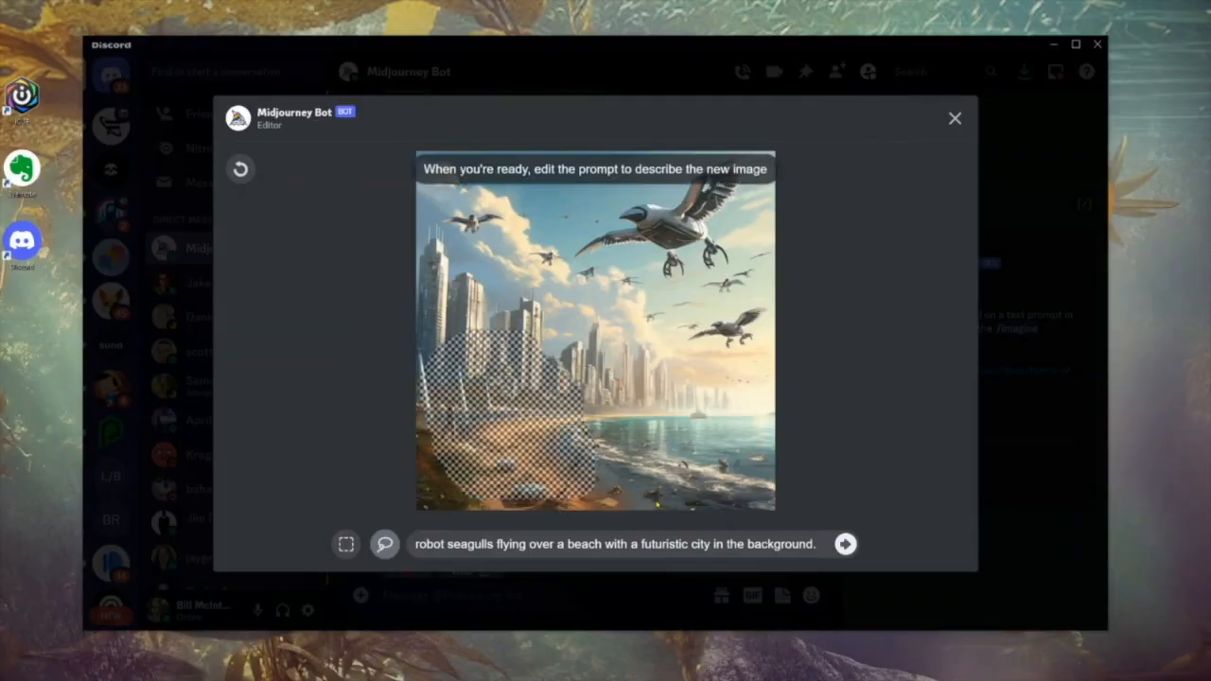
pyautogui.moveTo(858, 582); pyautogui.dragTo(378, 583)
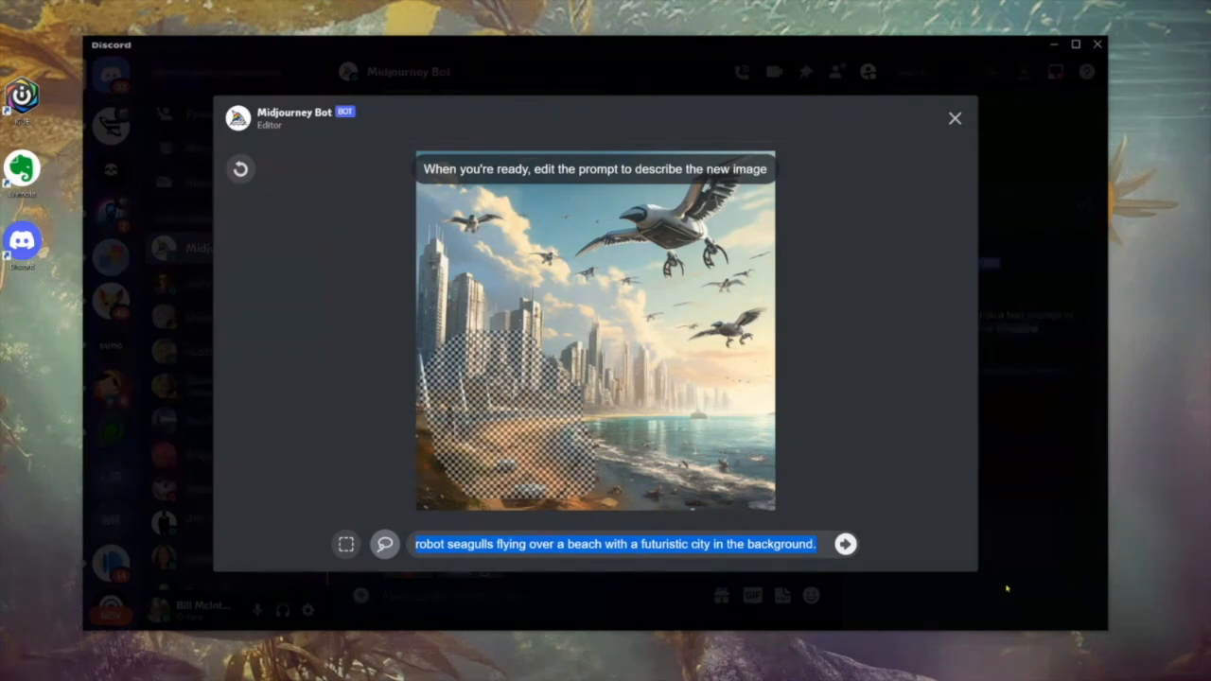
pyautogui.write('colorful')
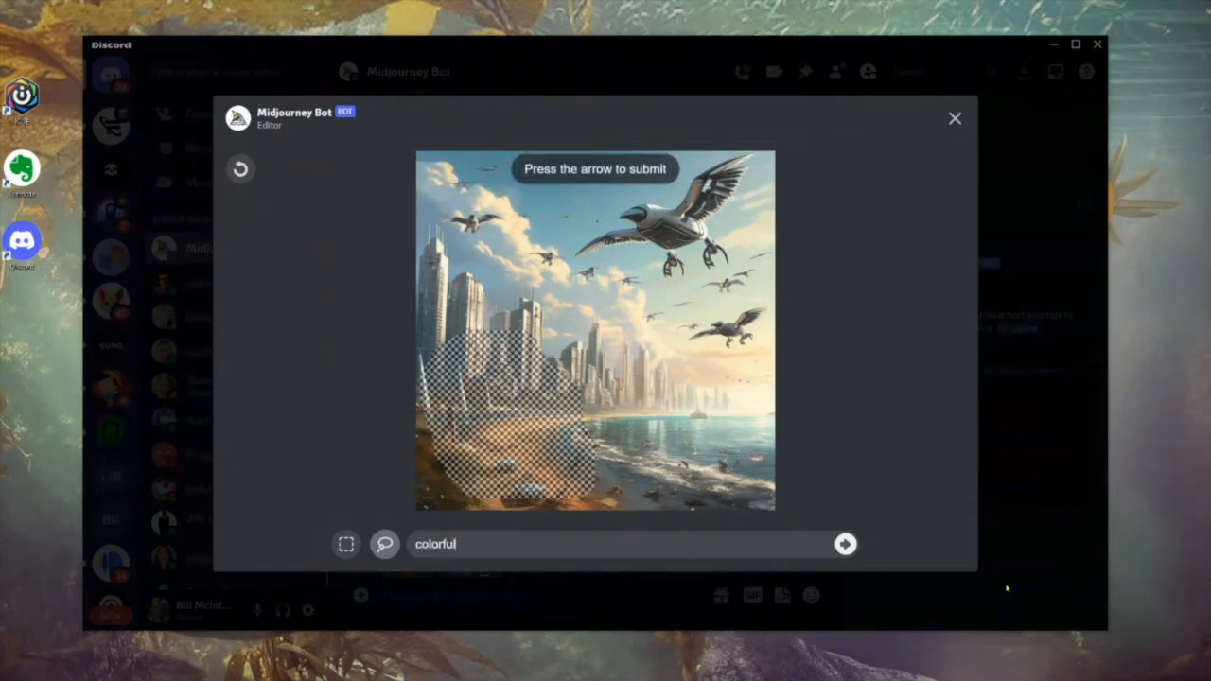
pyautogui.write(' tent with children running')
pyautogui.write('around')
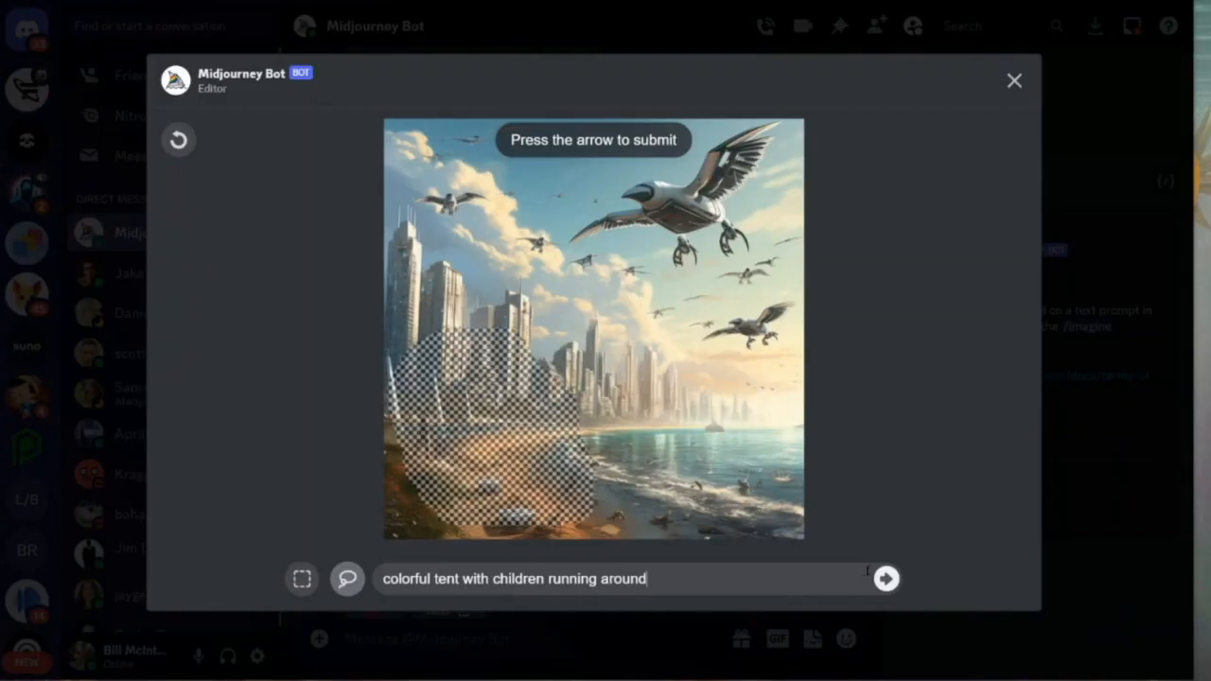
pyautogui.click(887, 578)
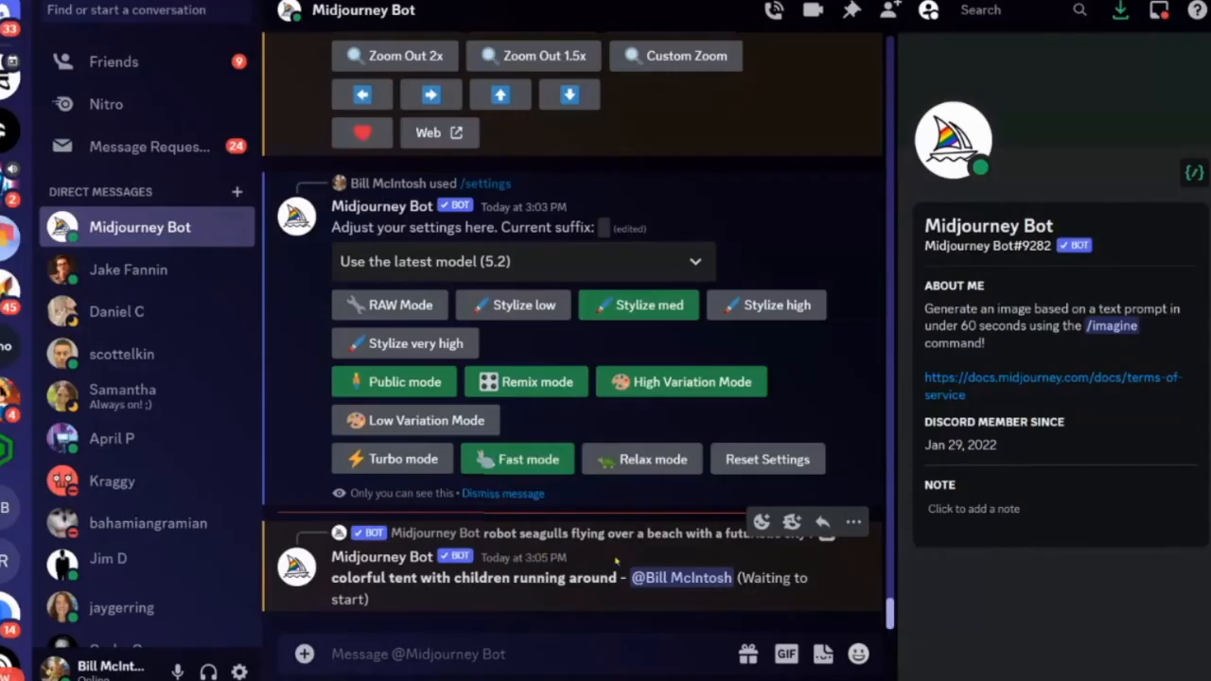
# Enlarge the original robot seagulls image to examine it, close it, and return to the newest generation.
pyautogui.scroll(6, 616, 561)
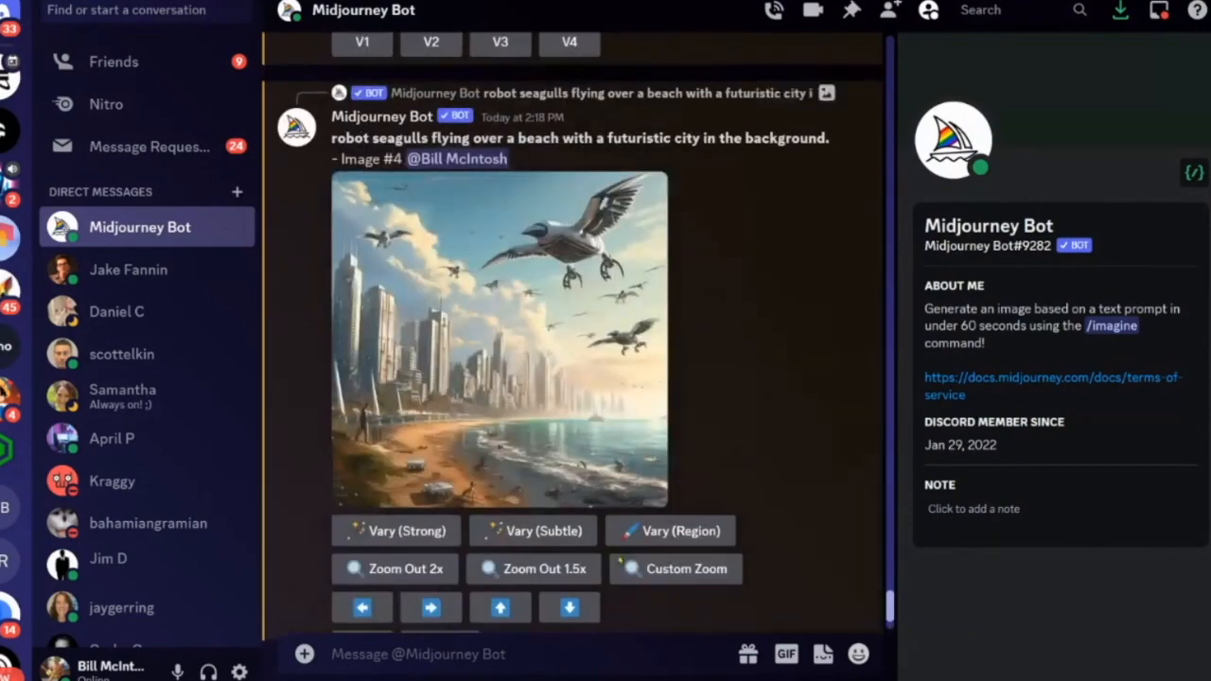
pyautogui.click(524, 367)
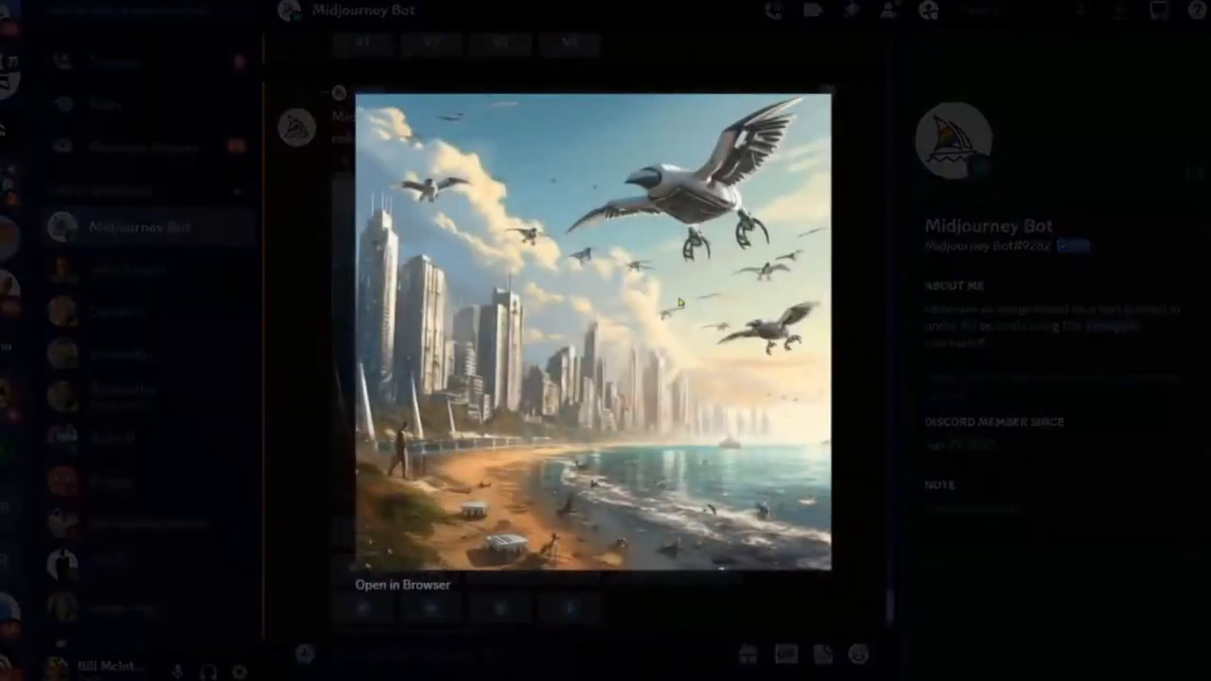
pyautogui.click(843, 440)
pyautogui.scroll(-3, 641, 293)
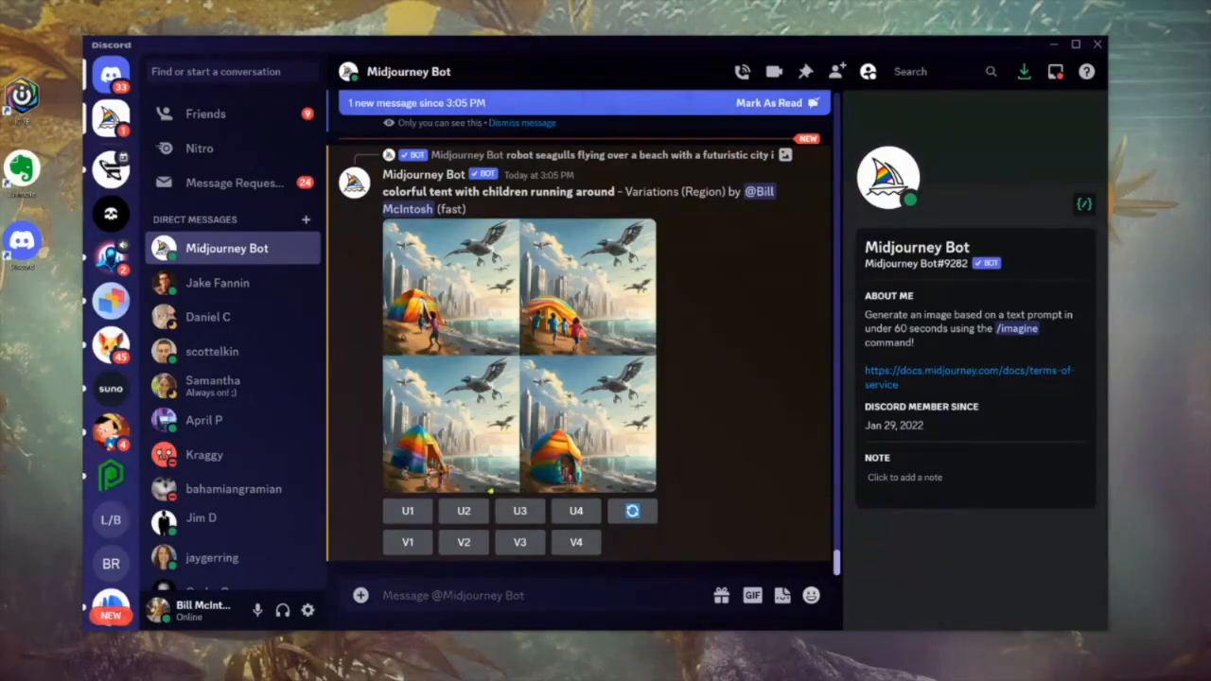
# Upscale the second colorful tent variation and view the resulting image enlarged.
pyautogui.click(464, 511)
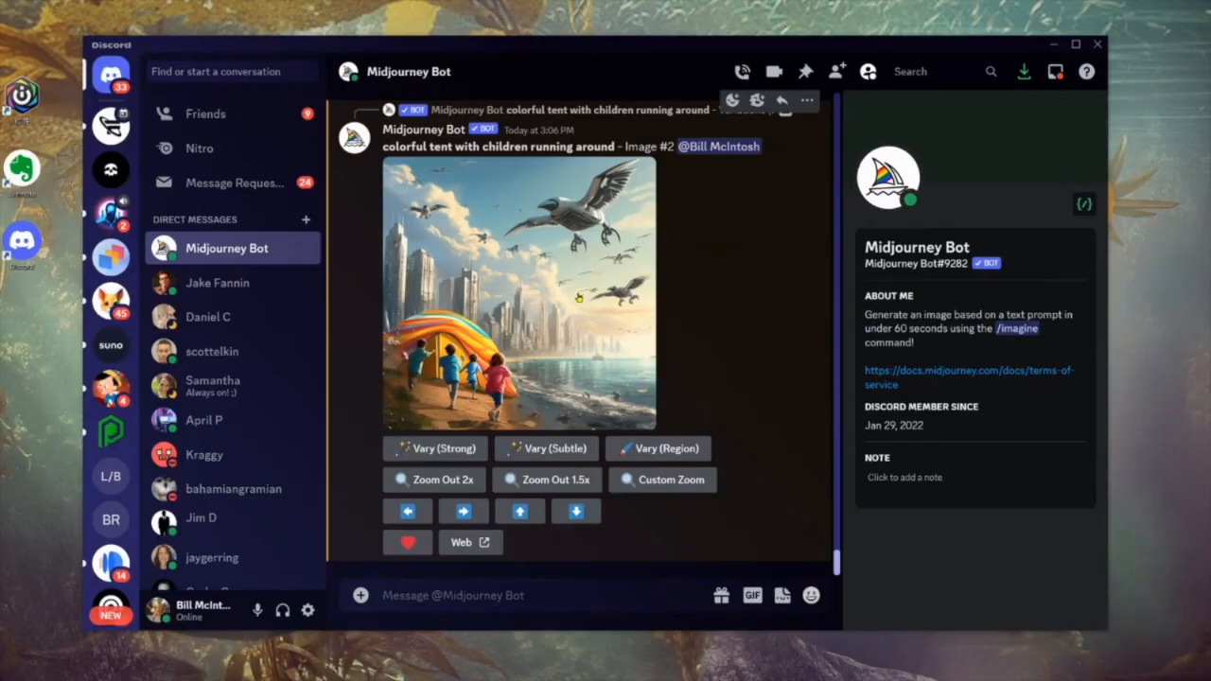
pyautogui.click(578, 297)
pyautogui.click(815, 352)
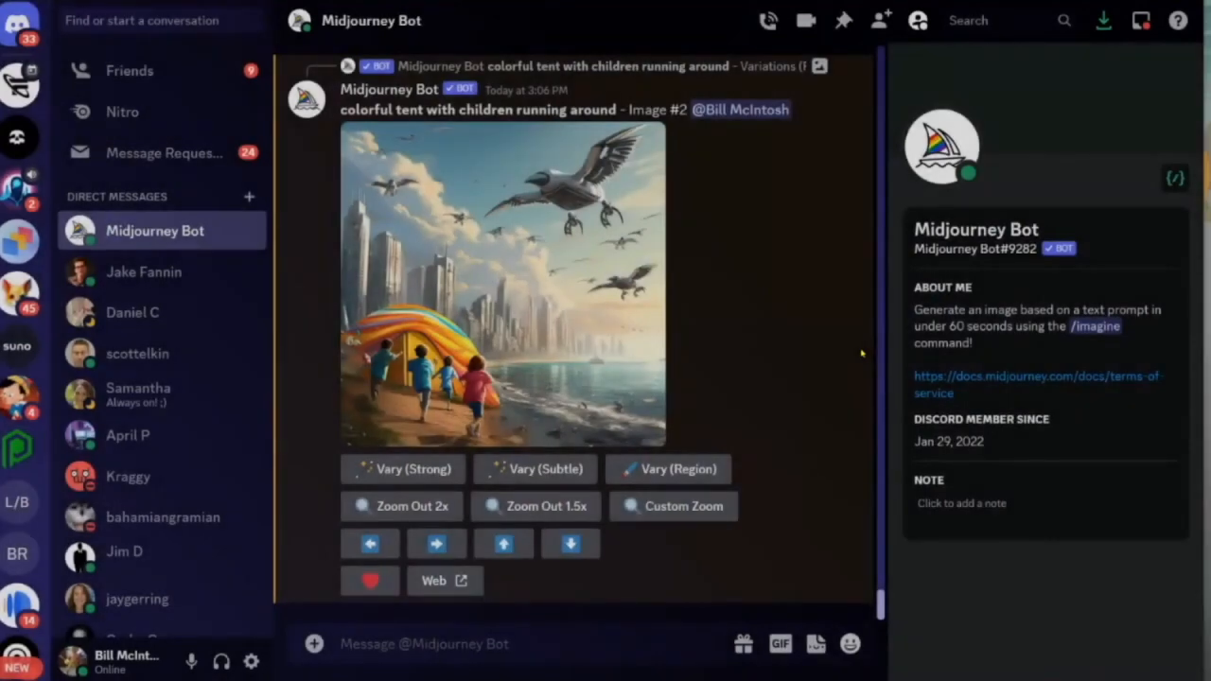
# Reopen Vary (Region) on the original robot seagulls image and clear the previous selection.
pyautogui.scroll(5, 797, 394)
pyautogui.scroll(10, 804, 389)
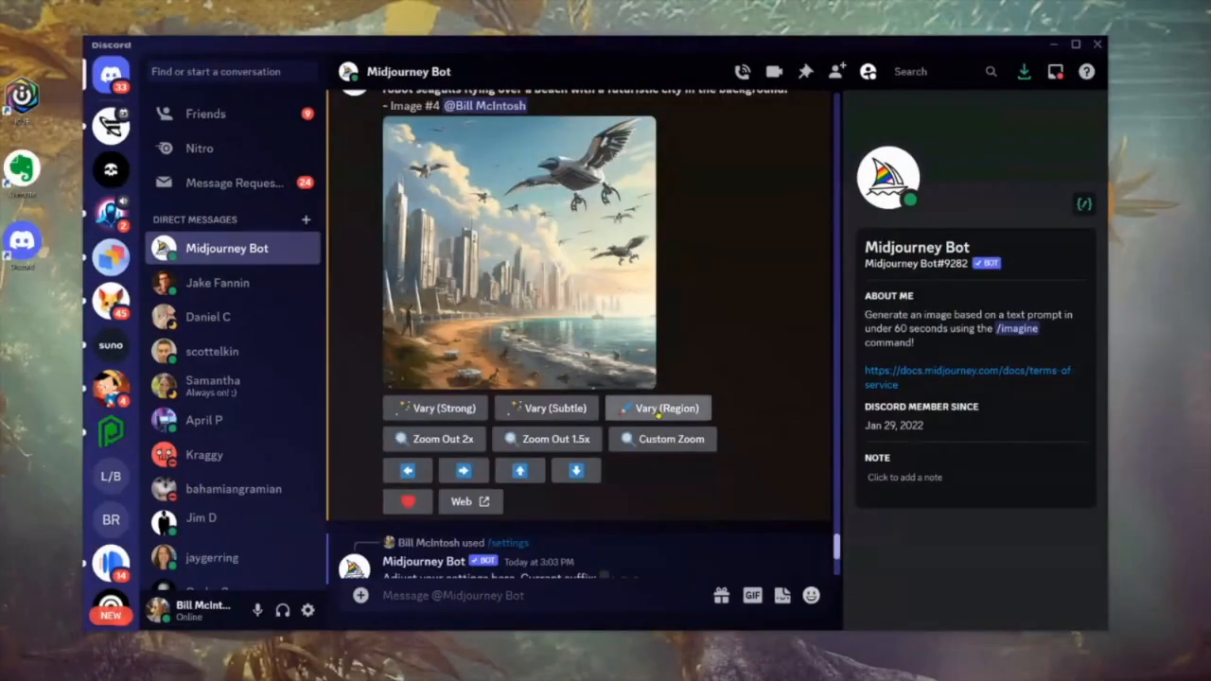
pyautogui.click(657, 408)
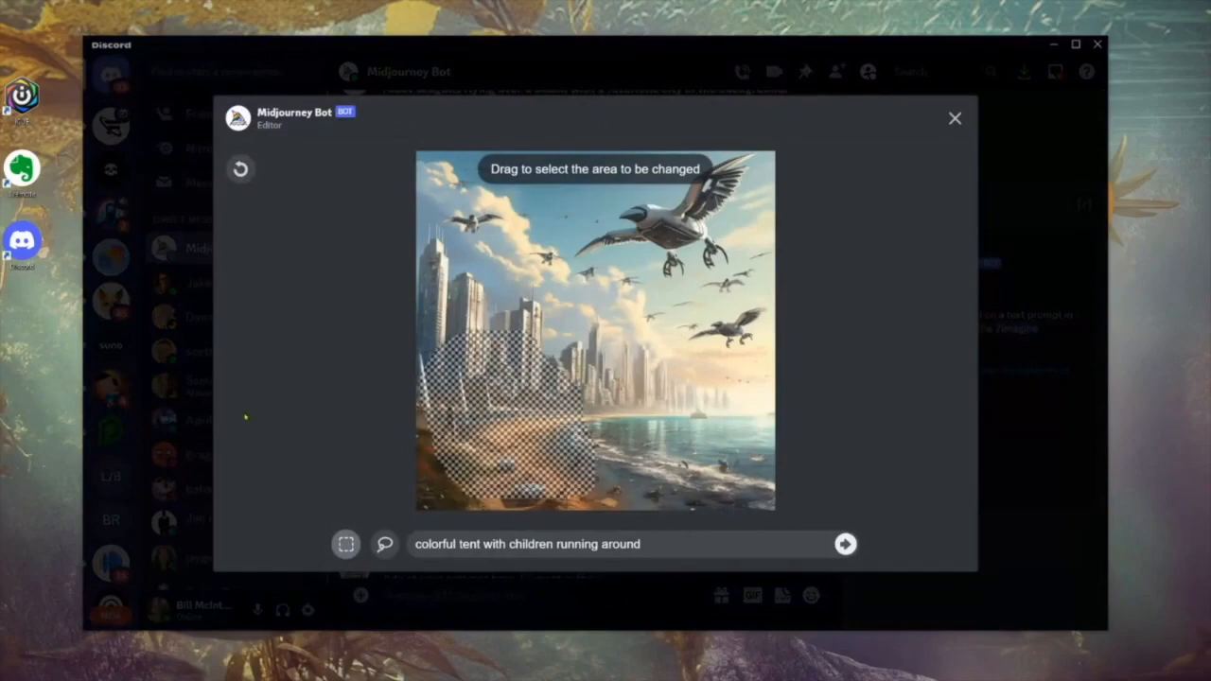
pyautogui.click(240, 170)
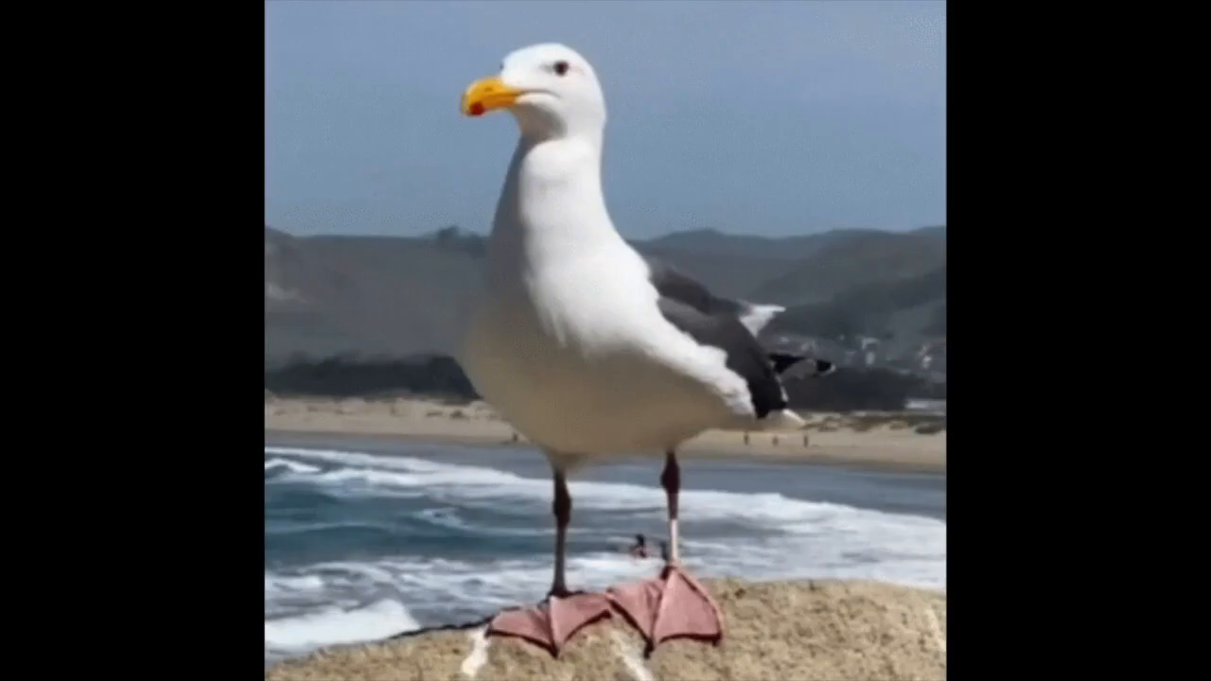
# Lasso the birds across the sky and submit the region variation with the prompt "shiny chrome metal robot seaguls".
pyautogui.write('shiny chro')
pyautogui.write('me metal ')
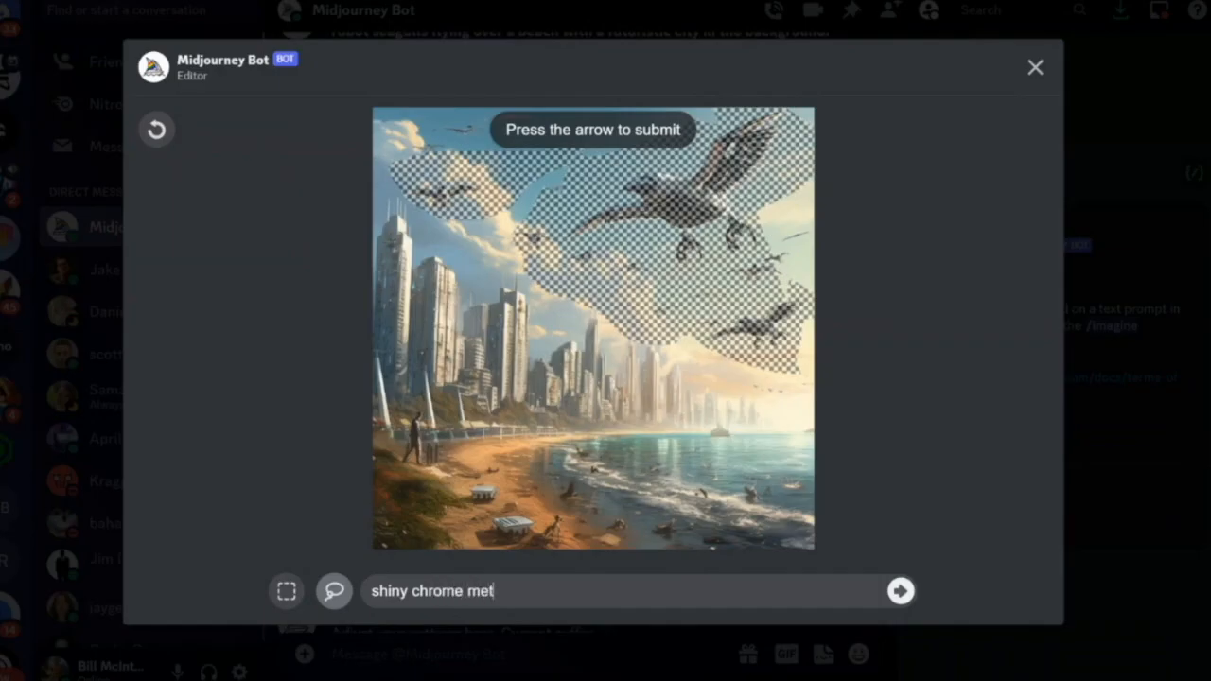
pyautogui.write('robot seaguls')
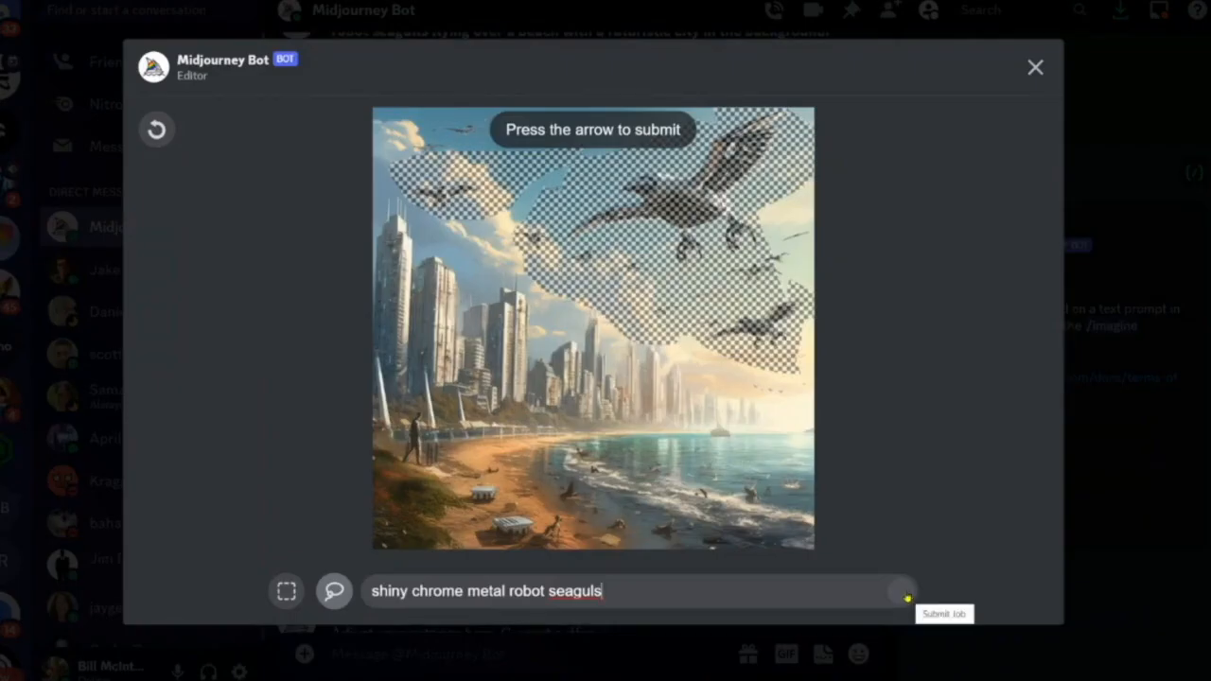
pyautogui.click(903, 593)
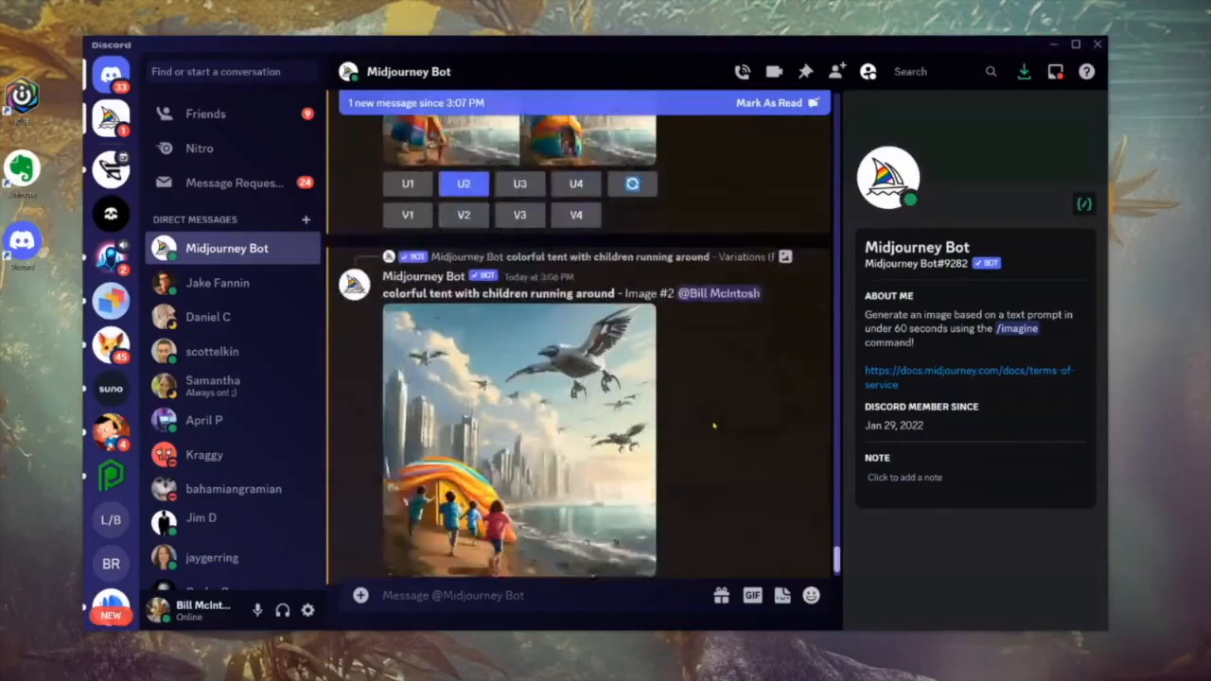
# Review the chrome seagull variations and reopen Vary (Region) on the original robot seagulls image.
pyautogui.scroll(-2, 717, 430)
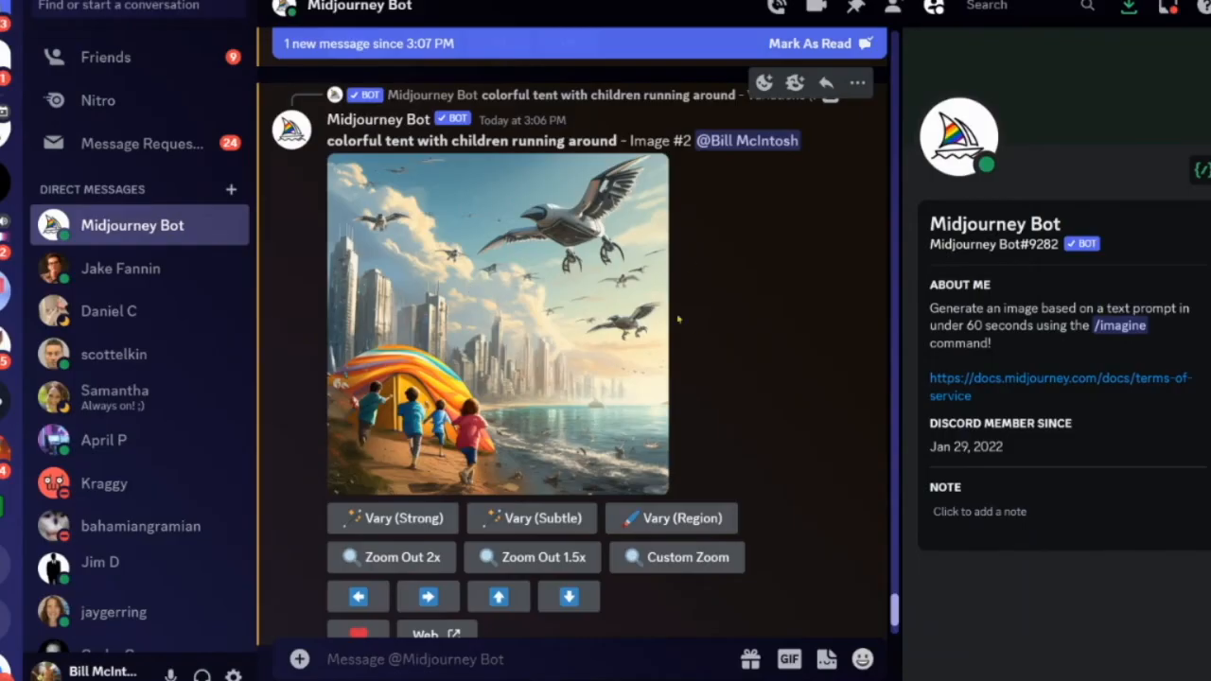
pyautogui.scroll(-5, 692, 341)
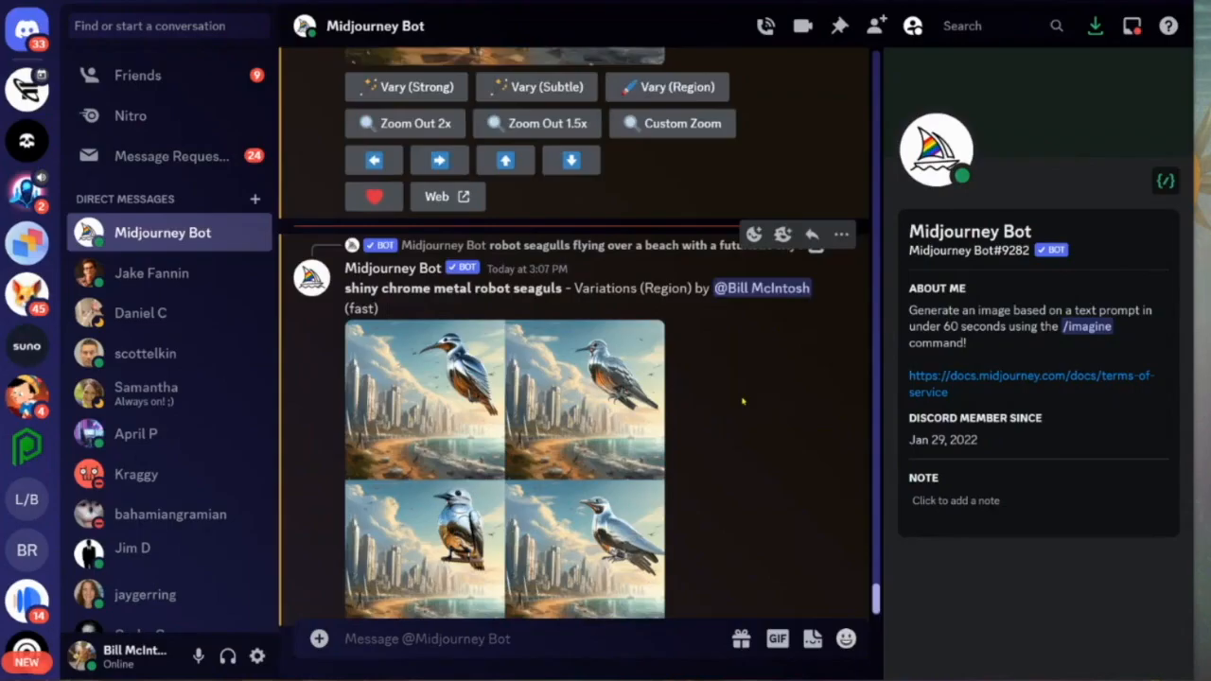
pyautogui.scroll(10, 762, 419)
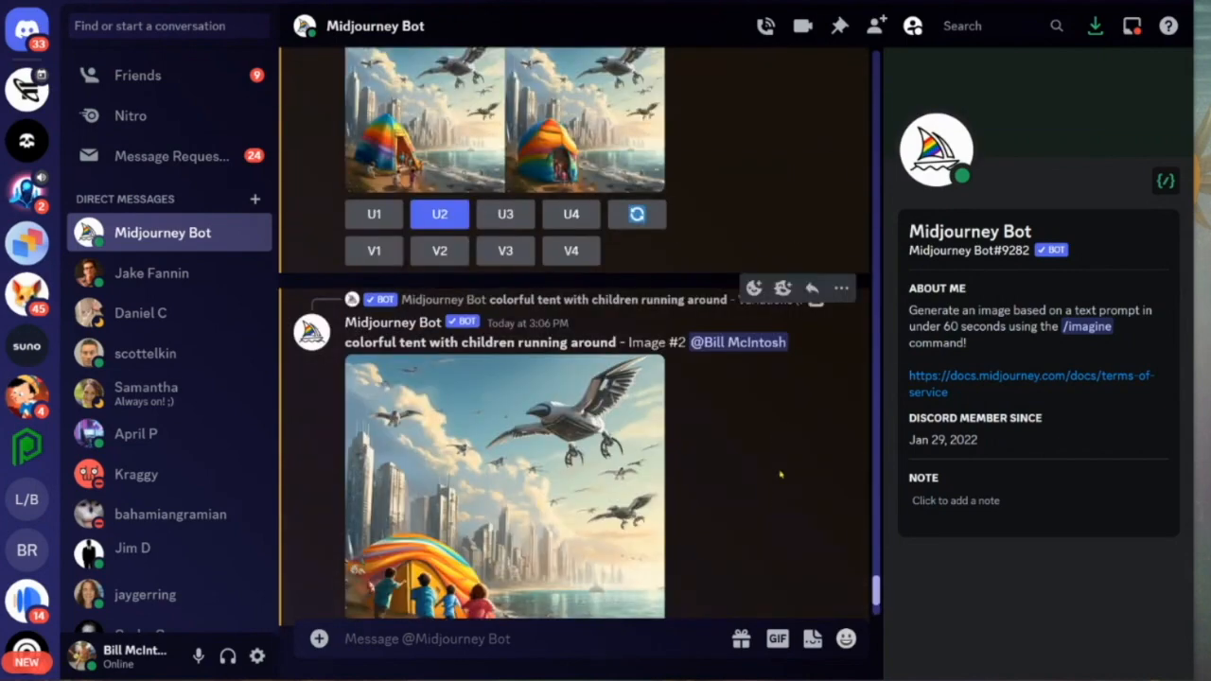
pyautogui.scroll(3, 768, 398)
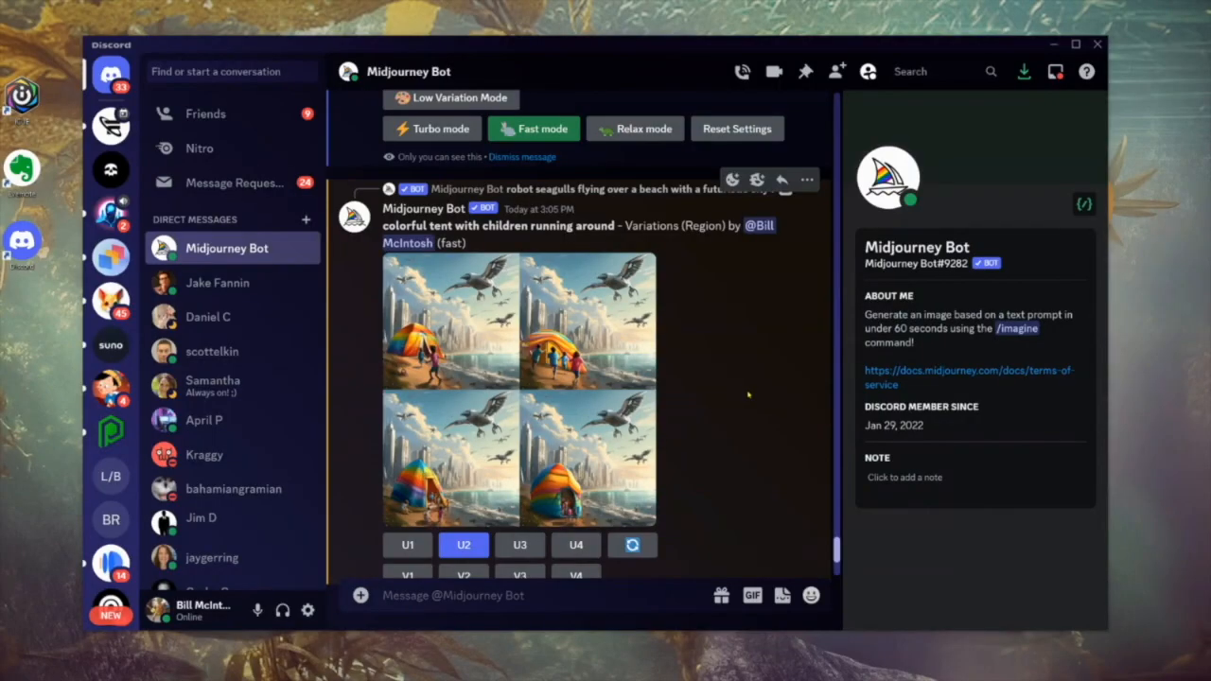
pyautogui.scroll(10, 747, 395)
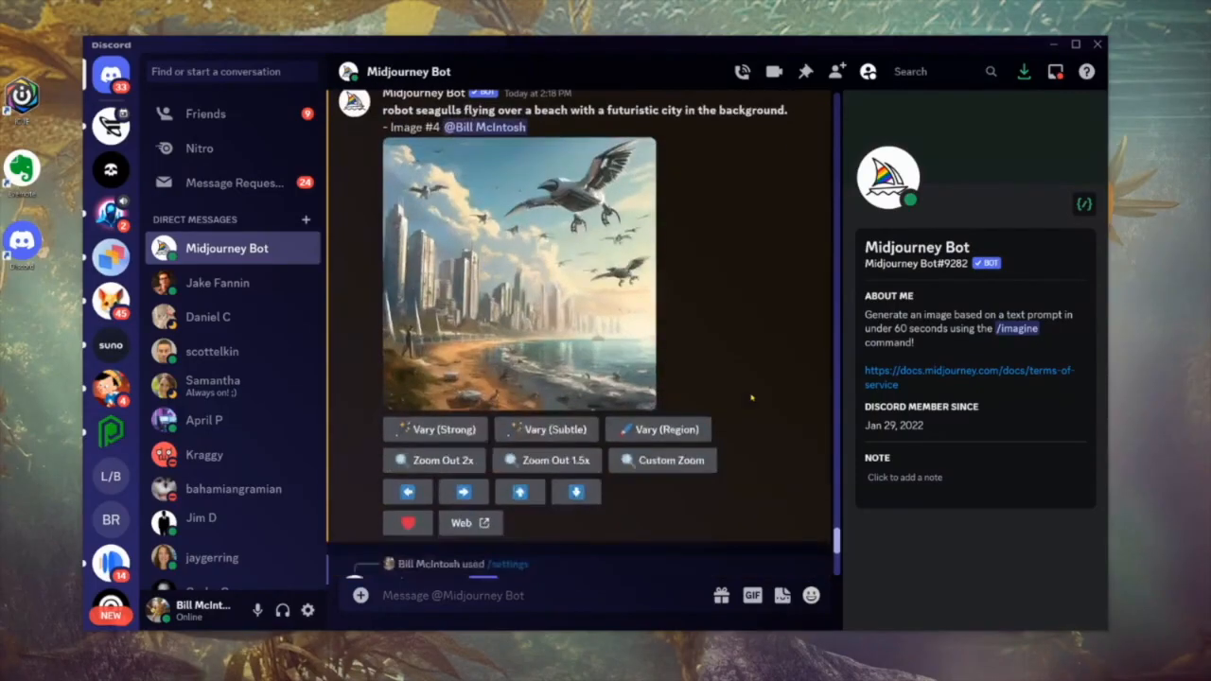
pyautogui.click(662, 395)
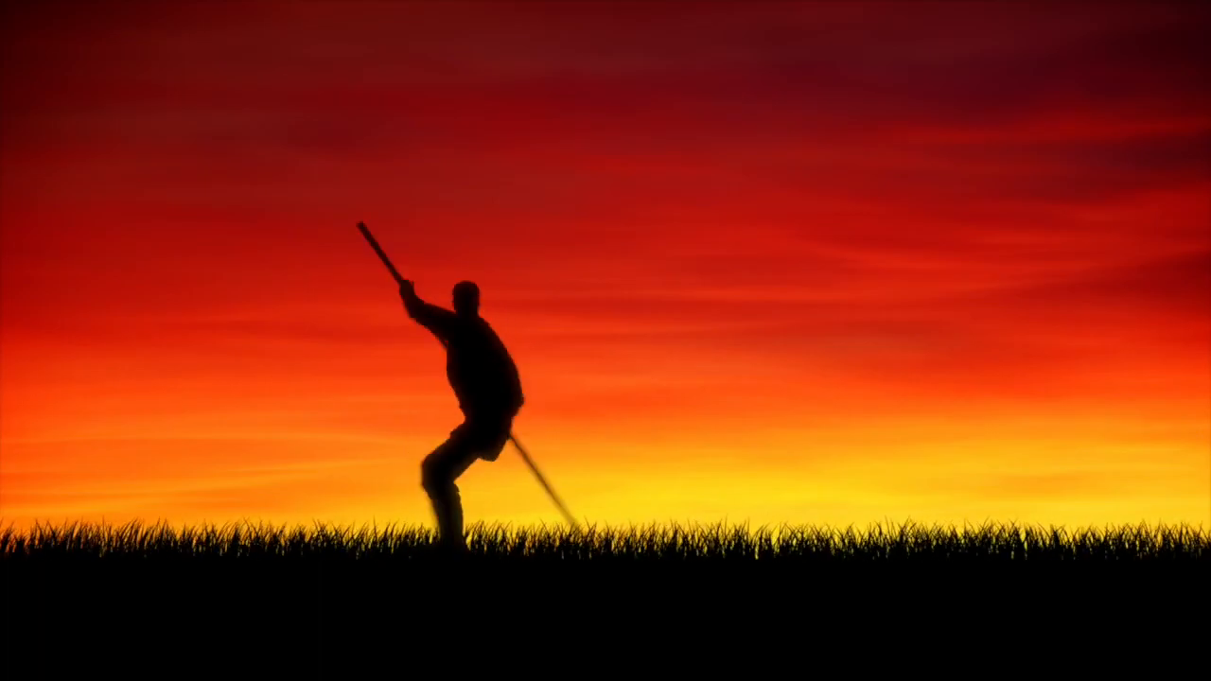